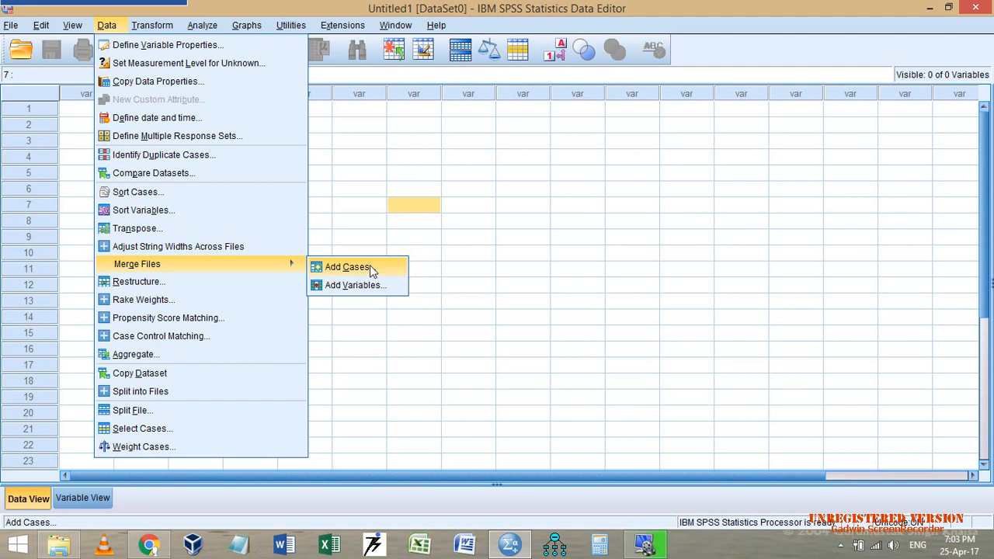
# Step: Switch to the Dataset2 folder in File Explorer and open the Data2-men data file in SPSS Statistics
pyautogui.click(59, 546)
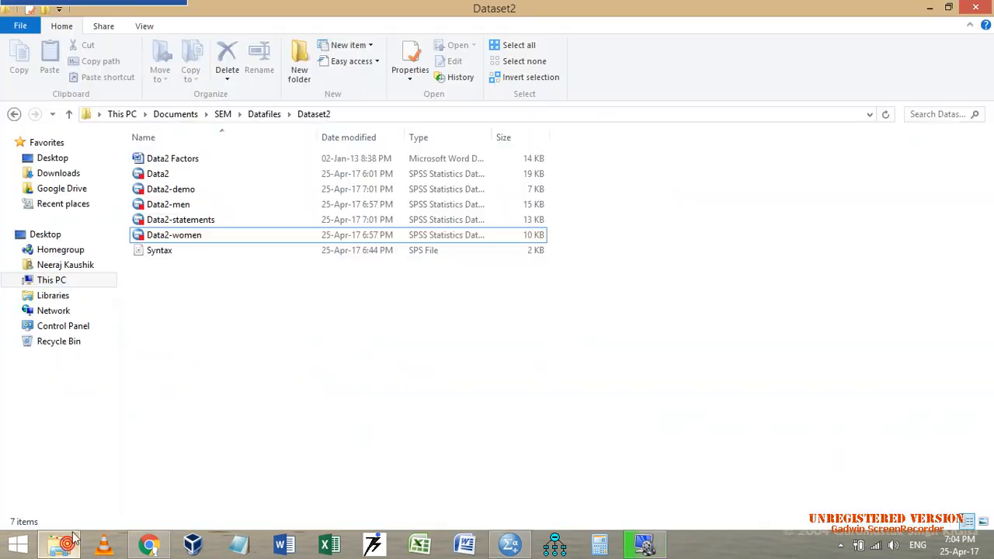
pyautogui.click(200, 207)
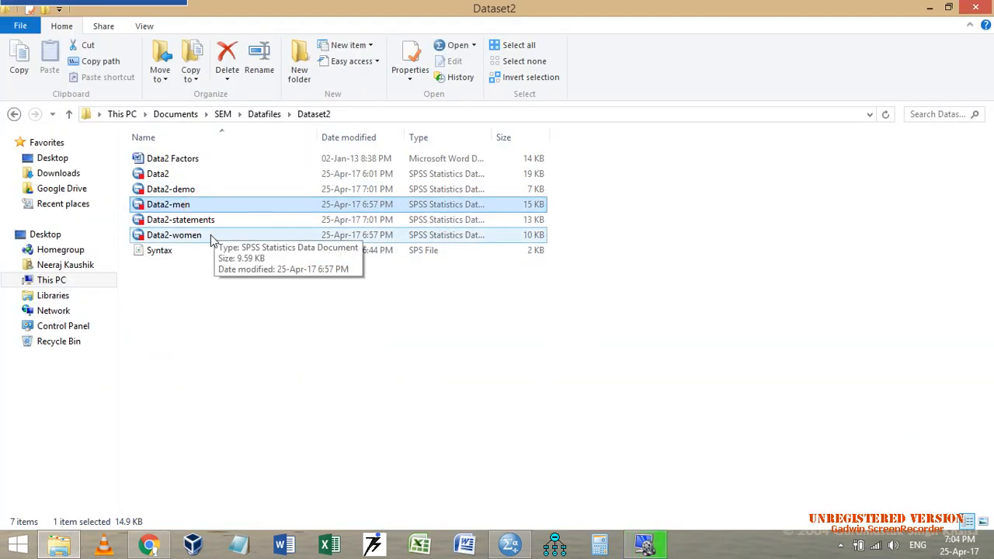
pyautogui.click(211, 235)
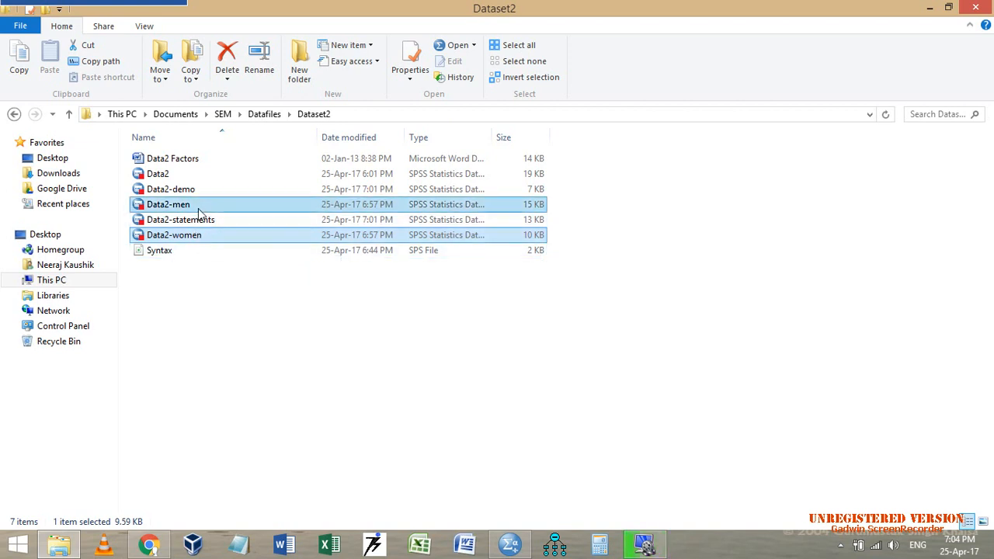
pyautogui.click(195, 206)
pyautogui.doubleClick(247, 208)
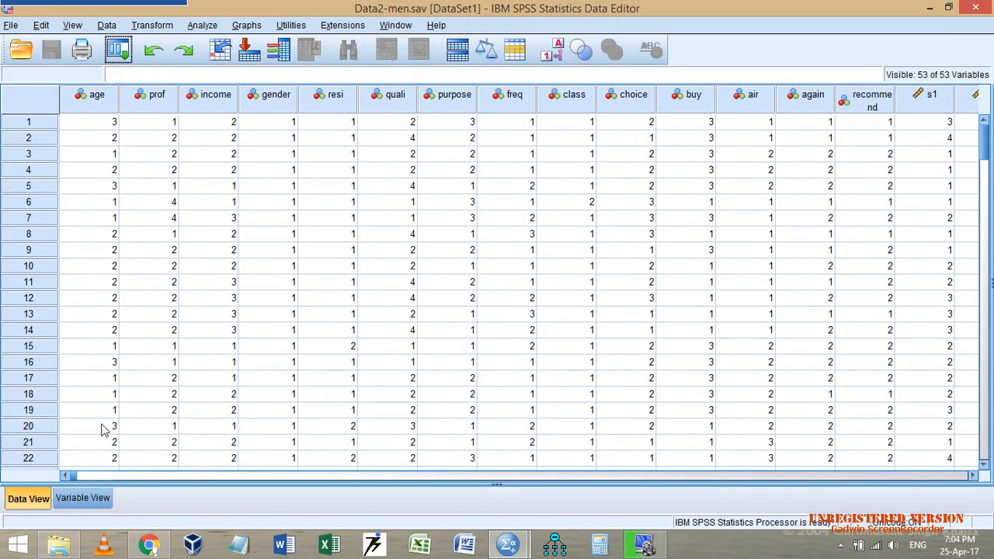
# Step: Examine the variable definitions of the Data2-men dataset, from the demographic fields through the s-series statements
pyautogui.click(78, 498)
pyautogui.scroll(-1, 310, 186)
pyautogui.scroll(-15, 311, 194)
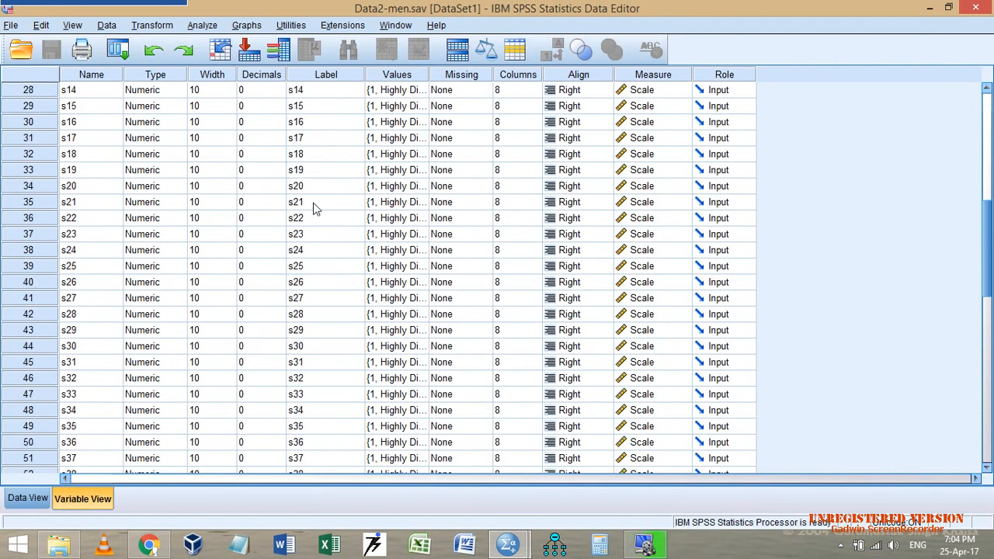
pyautogui.scroll(16, 321, 260)
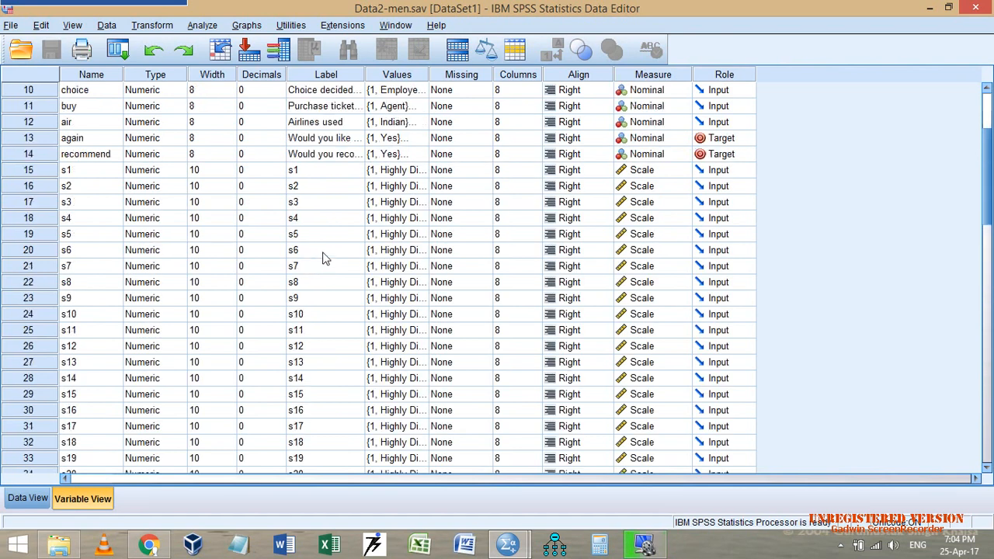
# Step: Return to the Data2-men data grid, show value labels instead of numeric codes, and go to the last case
pyautogui.click(27, 498)
pyautogui.scroll(-7, 876, 160)
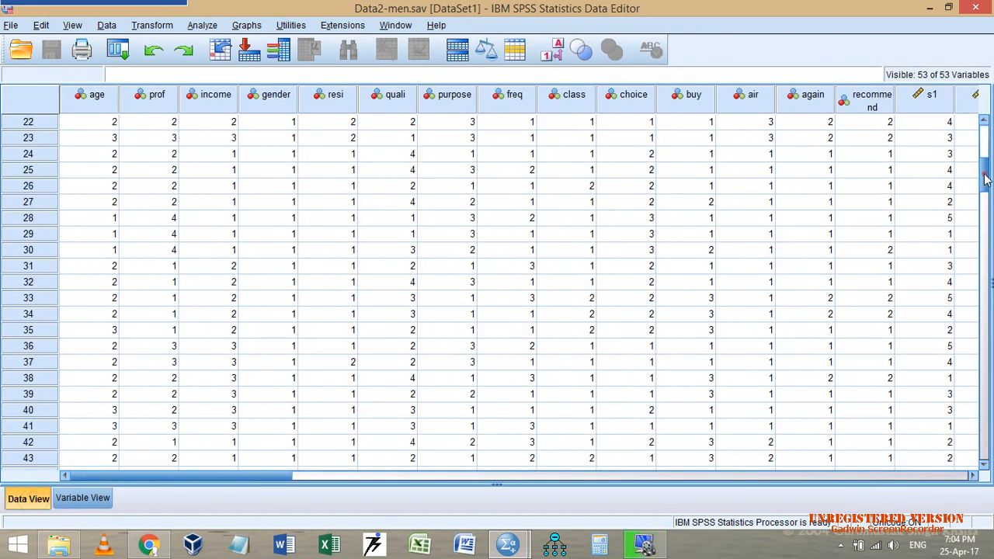
pyautogui.scroll(7, 976, 183)
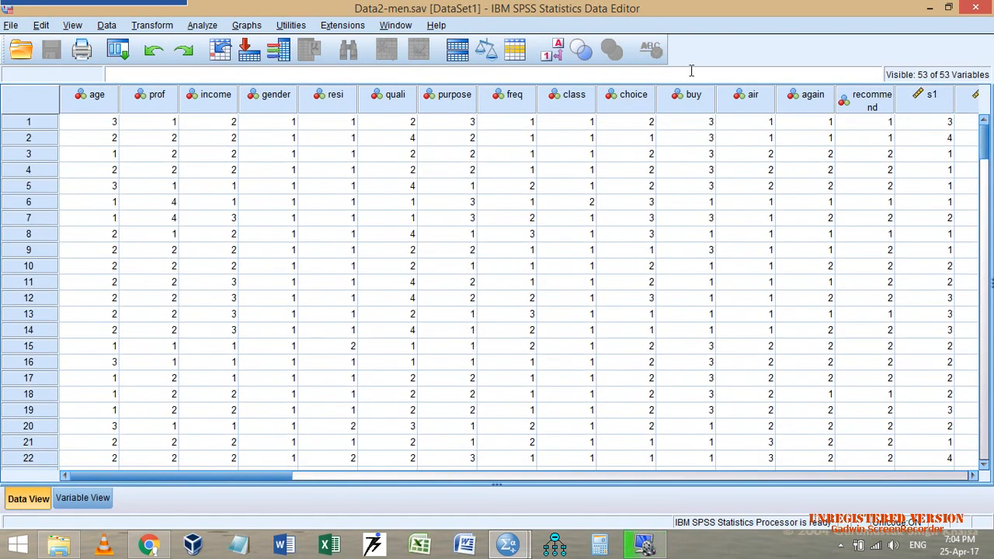
pyautogui.click(552, 49)
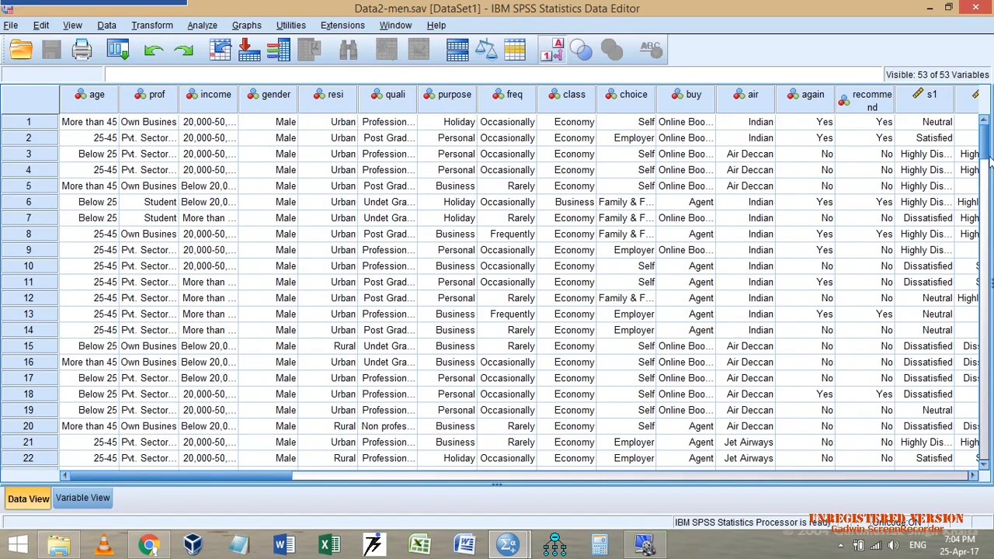
pyautogui.moveTo(984, 133); pyautogui.dragTo(986, 404)
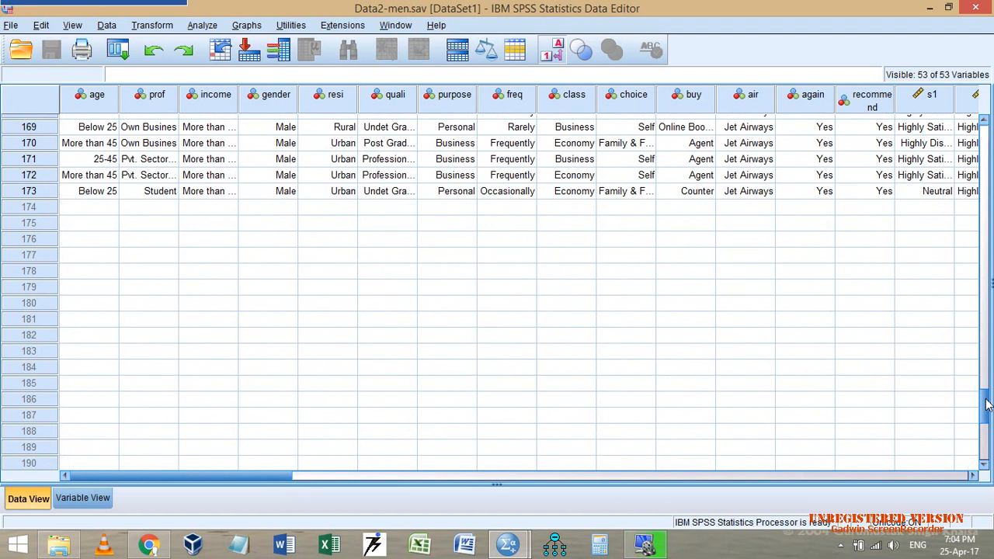
# Step: Open the Data2-women data file from the Dataset2 folder and examine its variable definitions and its cases down to the last one
pyautogui.click(59, 545)
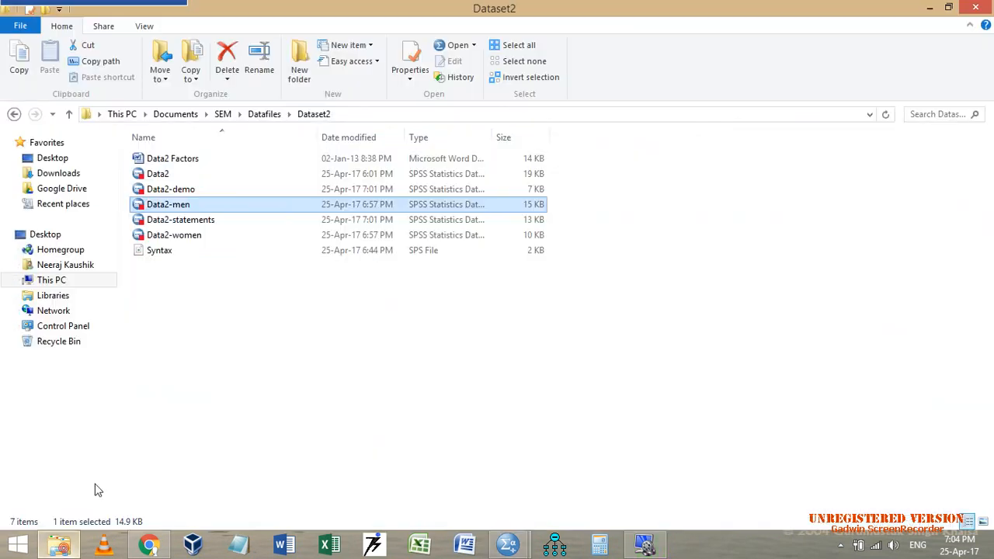
pyautogui.doubleClick(188, 235)
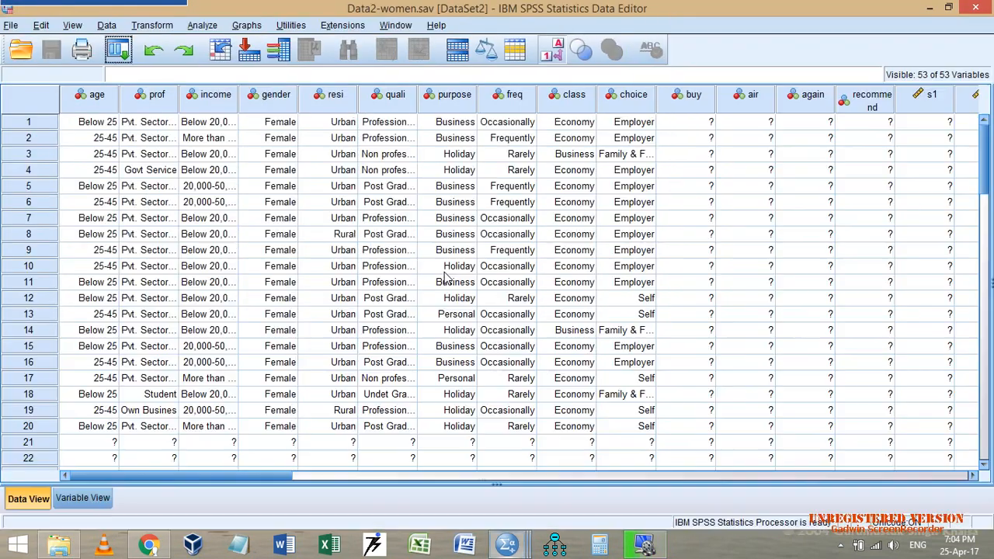
pyautogui.click(84, 498)
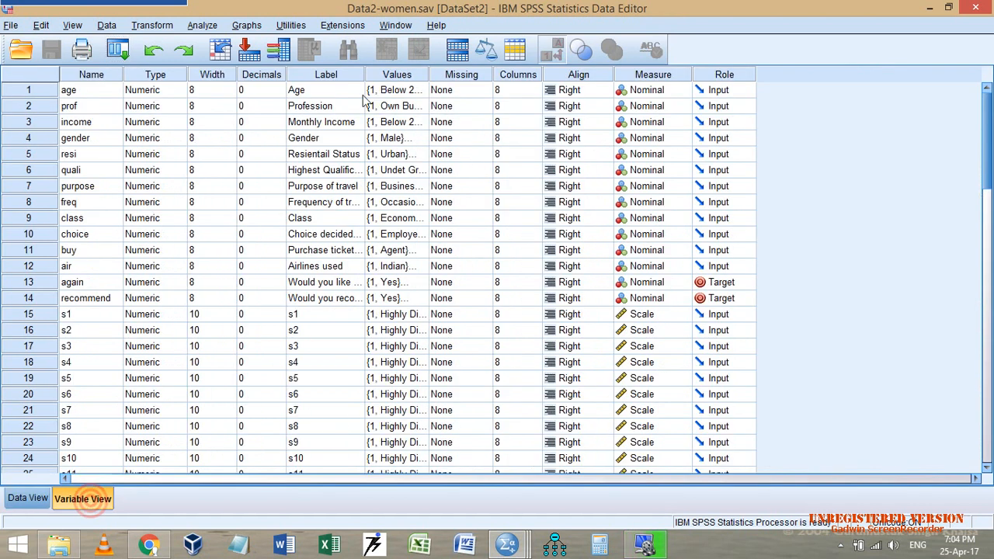
pyautogui.scroll(-14, 986, 92)
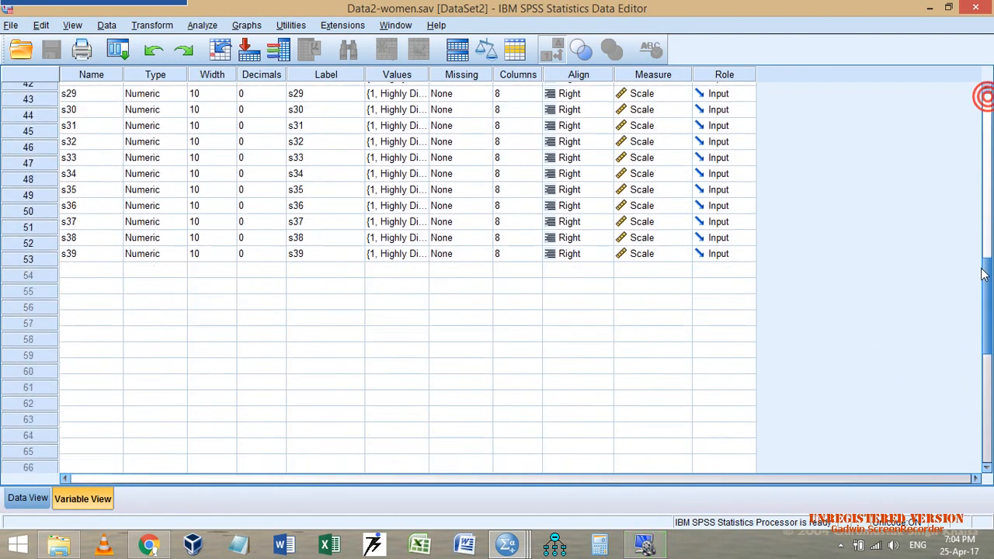
pyautogui.scroll(14, 986, 91)
pyautogui.click(28, 498)
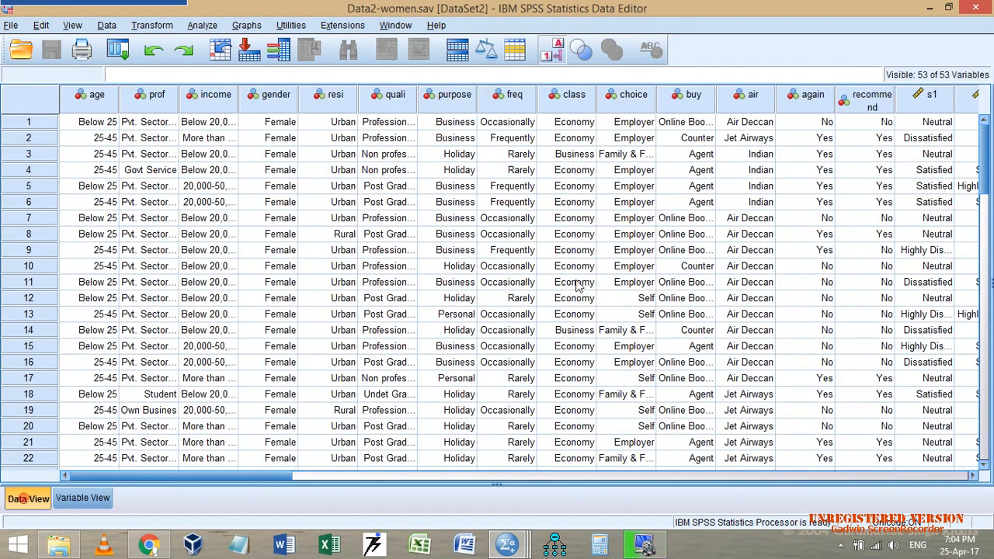
pyautogui.scroll(-19, 986, 139)
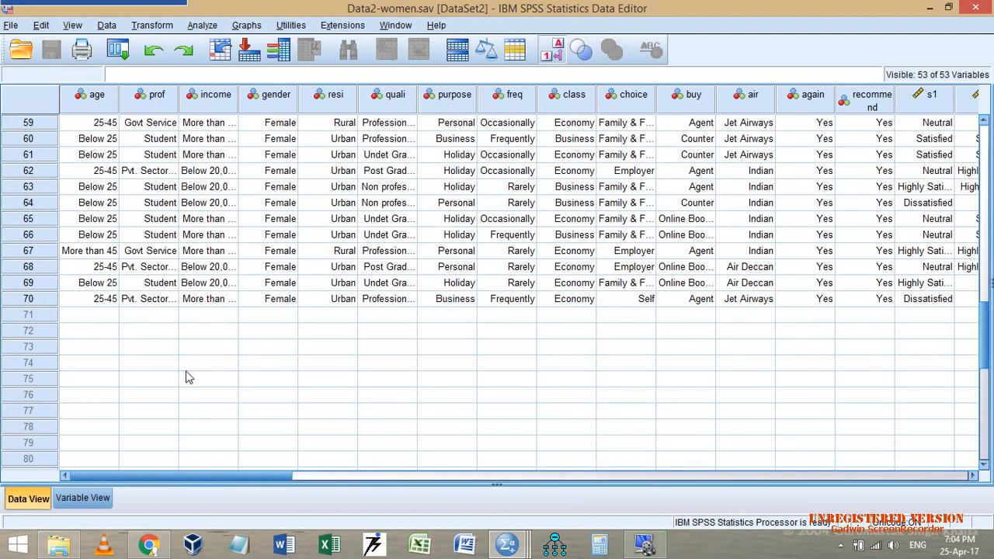
# Step: Compare the last cases of the open Data2-men and Data2-women datasets
pyautogui.moveTo(507, 543)
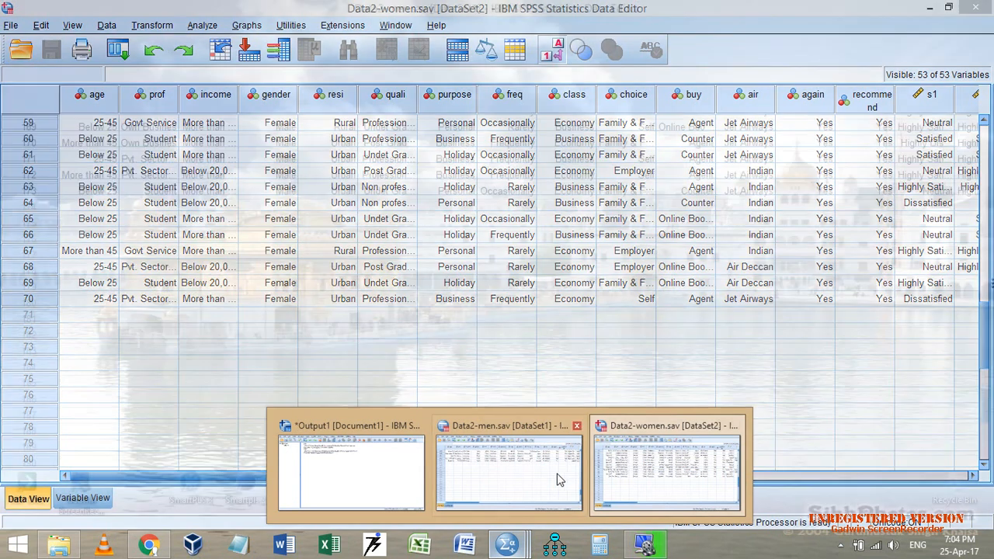
pyautogui.click(556, 479)
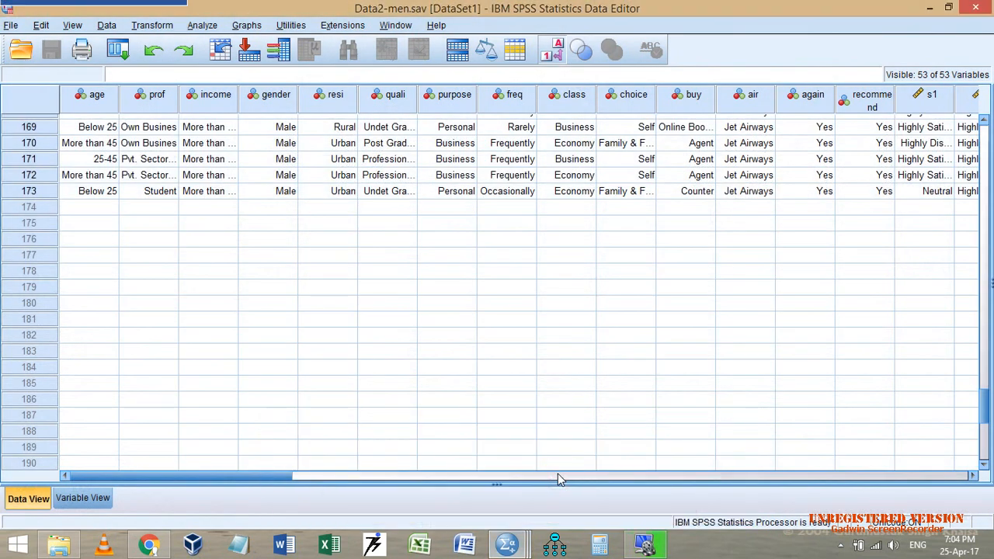
pyautogui.moveTo(506, 543)
pyautogui.click(635, 477)
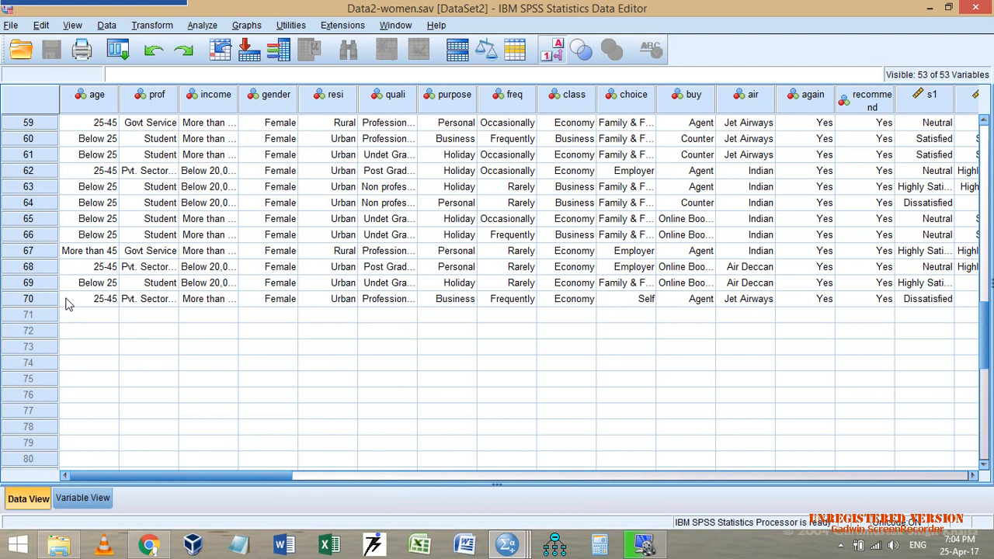
# Step: Make Data2-men the active dataset and start an Add Cases merge with the open dataset Data2-women.sav selected as its source
pyautogui.moveTo(492, 547)
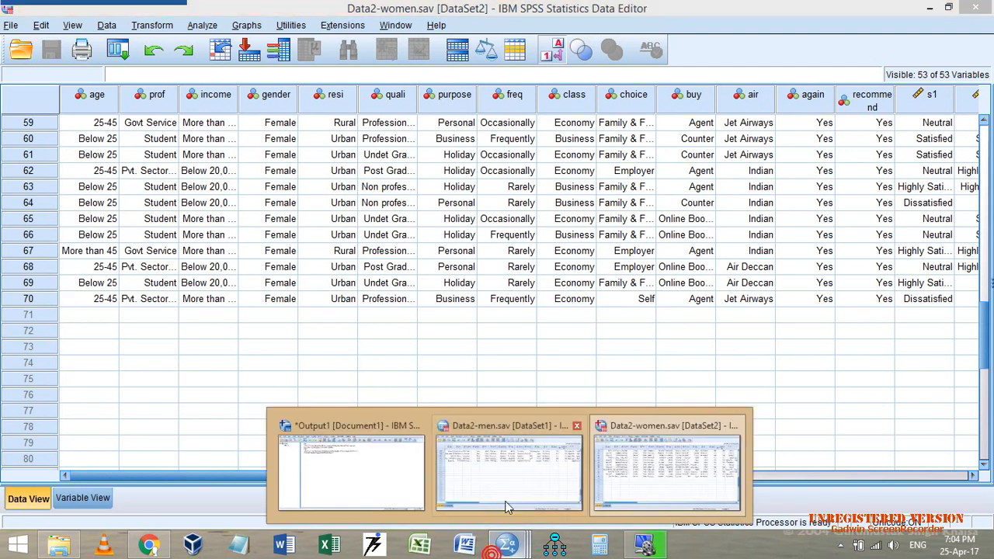
pyautogui.click(503, 468)
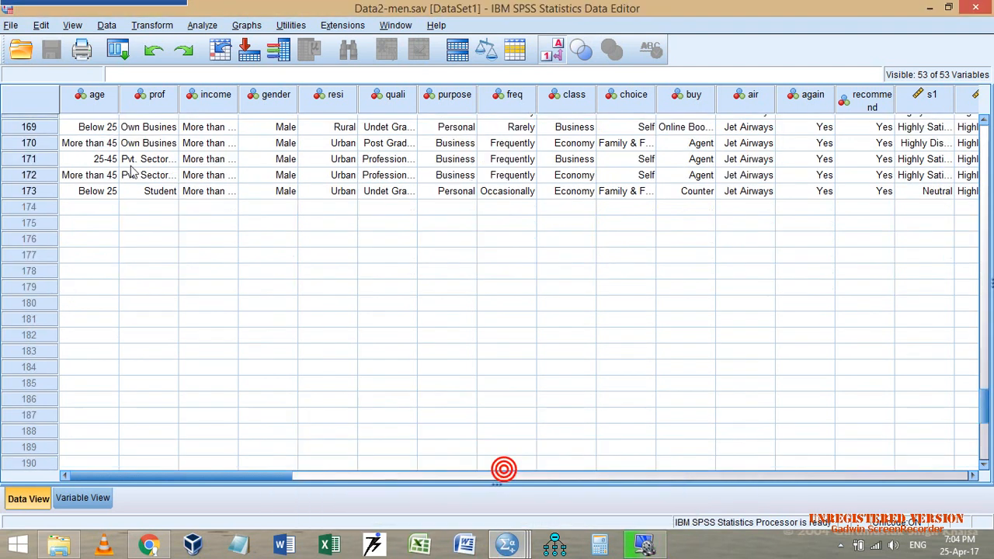
pyautogui.click(106, 25)
pyautogui.moveTo(206, 268)
pyautogui.click(348, 267)
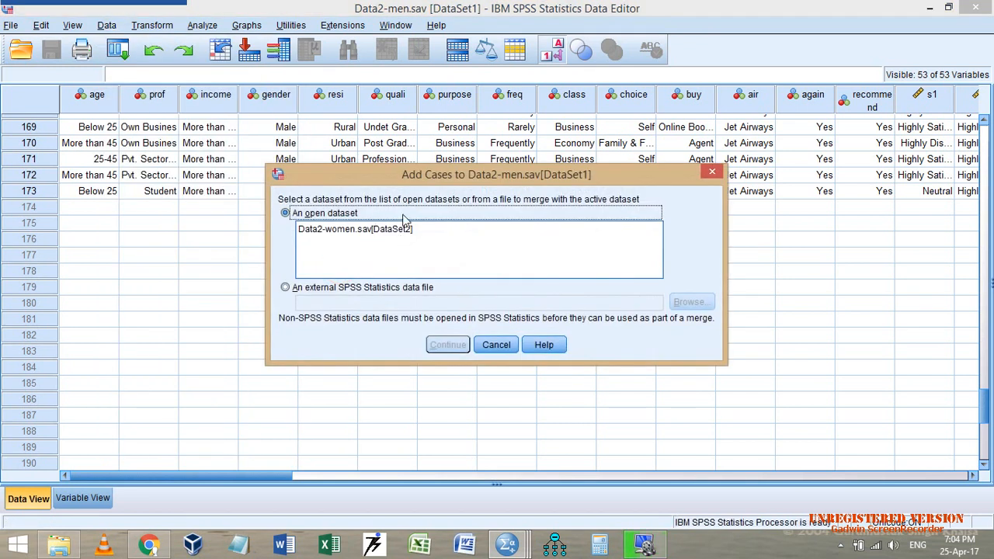
pyautogui.click(351, 230)
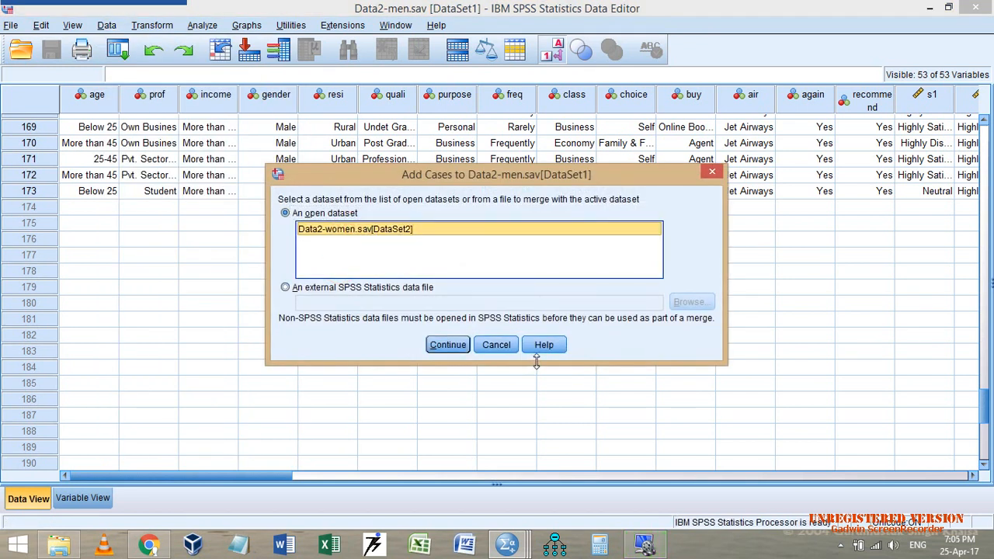
# Step: Use the external SPSS Statistics data file Data2-women.sav as the merge source instead, and continue to the variable pairing
pyautogui.click(329, 287)
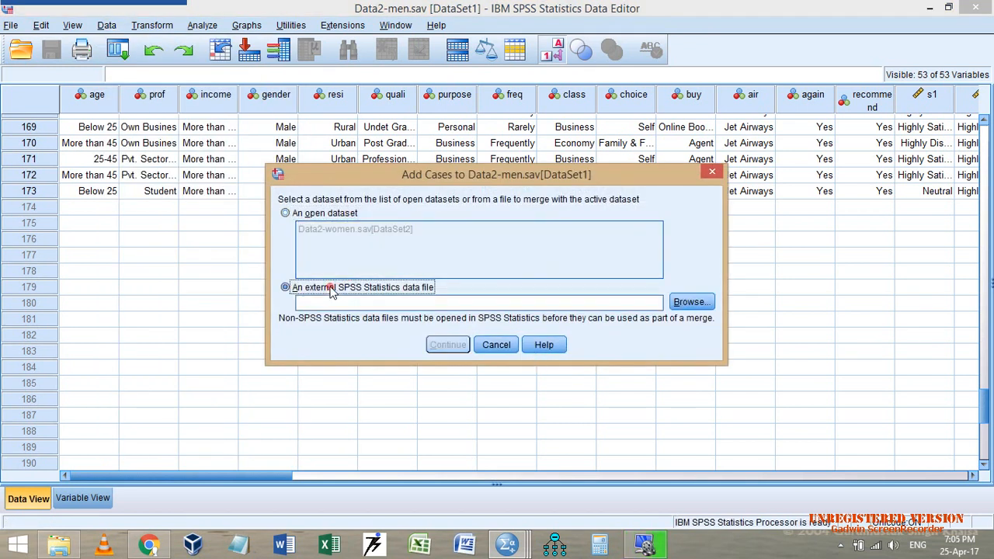
pyautogui.click(690, 301)
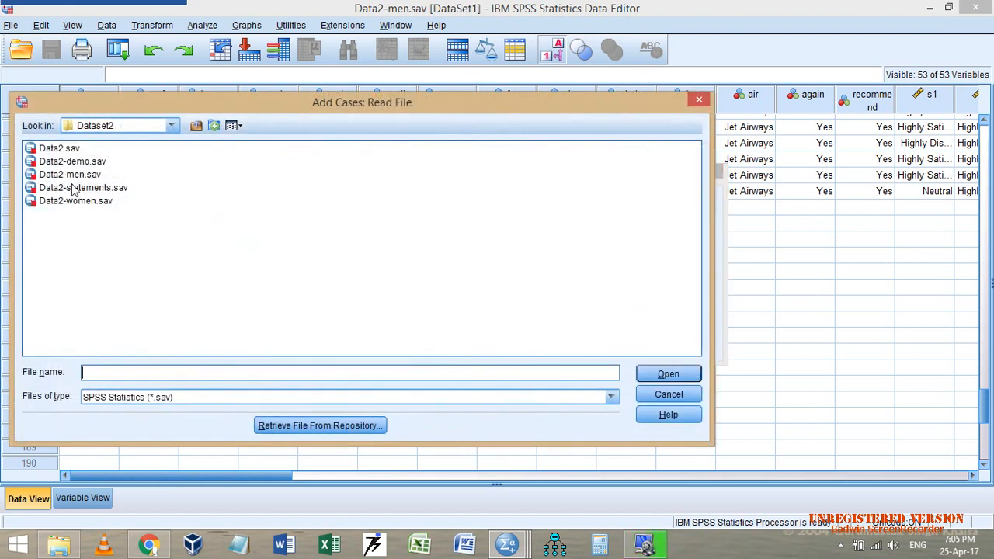
pyautogui.doubleClick(84, 201)
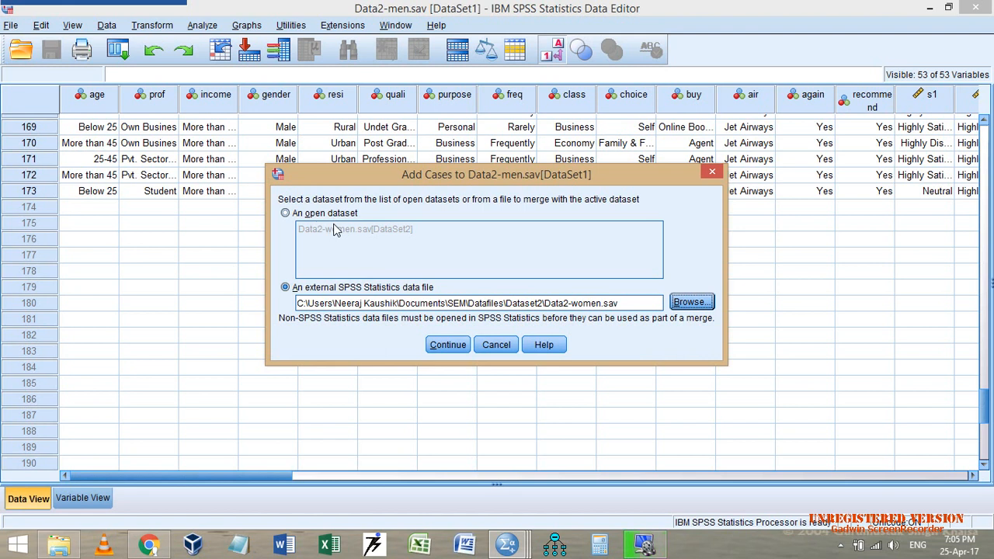
pyautogui.click(447, 346)
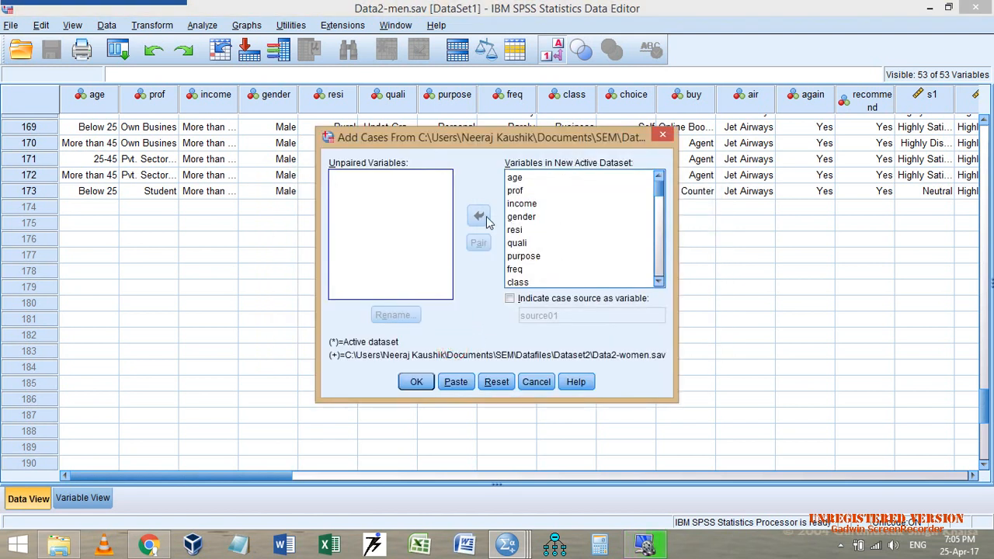
# Step: Run the Add Cases merge with all listed variables in the new active dataset, and check the appended female cases to the end
pyautogui.moveTo(661, 193)
pyautogui.mouseDown()
pyautogui.moveTo(656, 286)
pyautogui.moveTo(665, 184)
pyautogui.mouseUp()
pyautogui.click(416, 382)
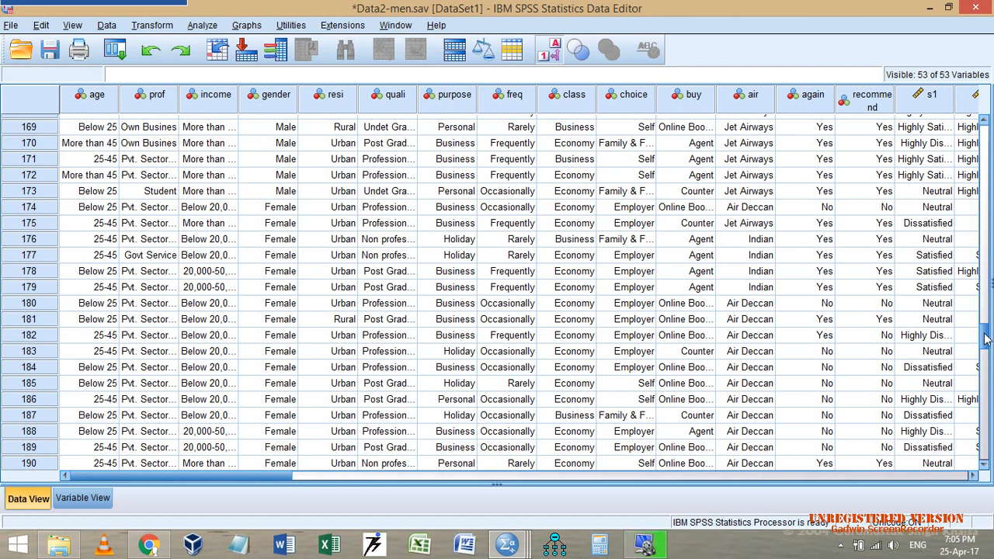
pyautogui.moveTo(983, 334); pyautogui.dragTo(983, 410)
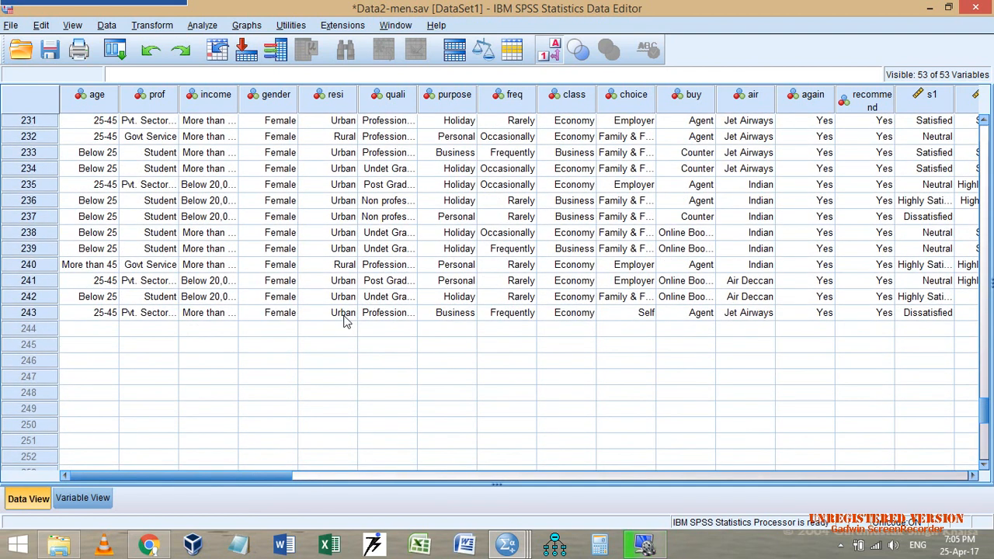
# Step: Close the merged Data2-men dataset, the Data2-women dataset and the output document without saving them
pyautogui.click(980, 8)
pyautogui.click(497, 310)
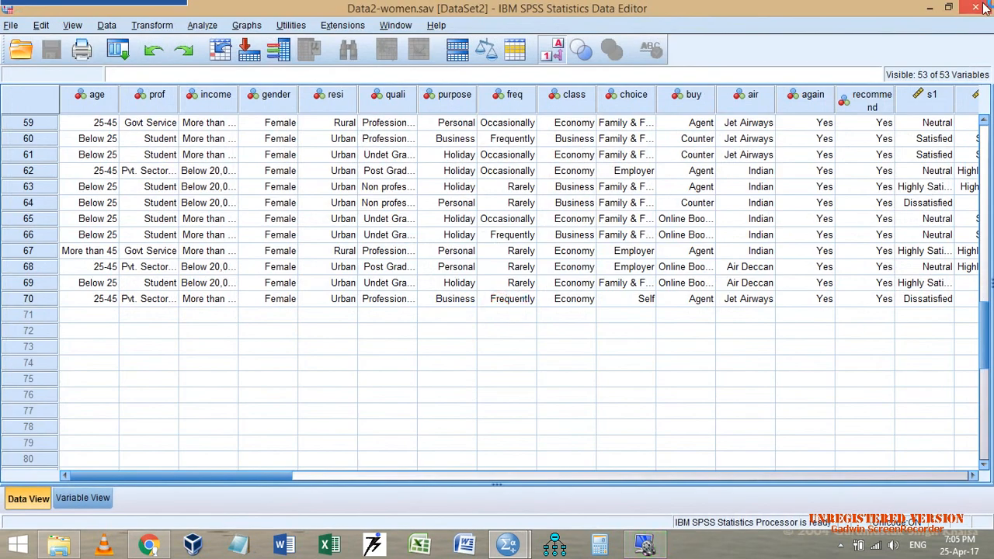
pyautogui.click(980, 8)
pyautogui.click(980, 8)
pyautogui.click(497, 289)
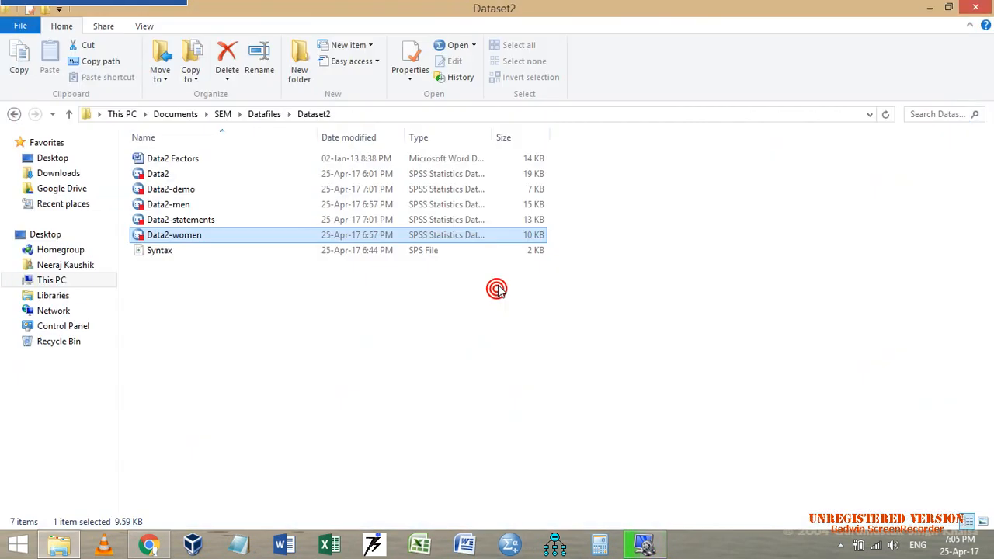
# Step: Start SPSS Statistics again with an empty dataset, and locate the Data2-demo and Data2-statements files in the Dataset2 folder
pyautogui.click(510, 543)
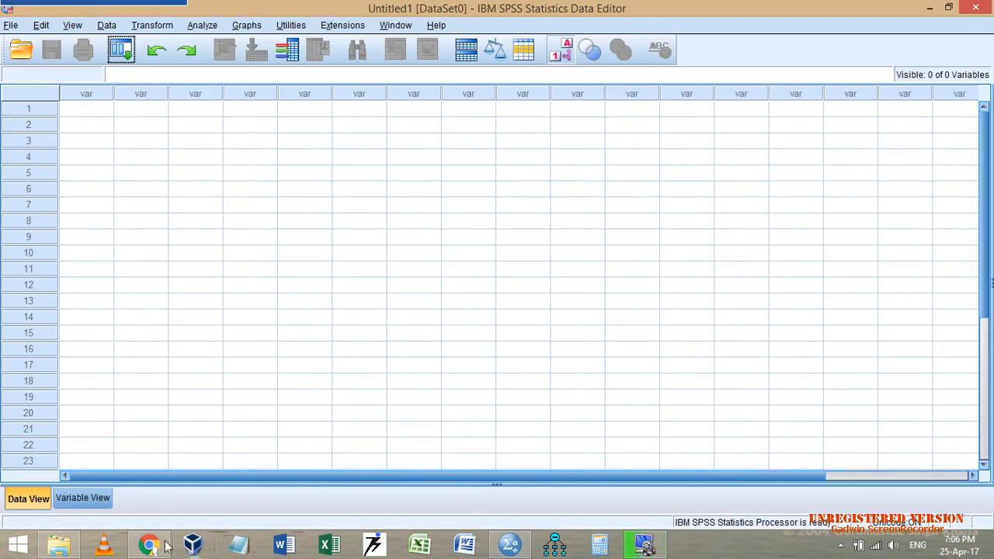
pyautogui.click(61, 547)
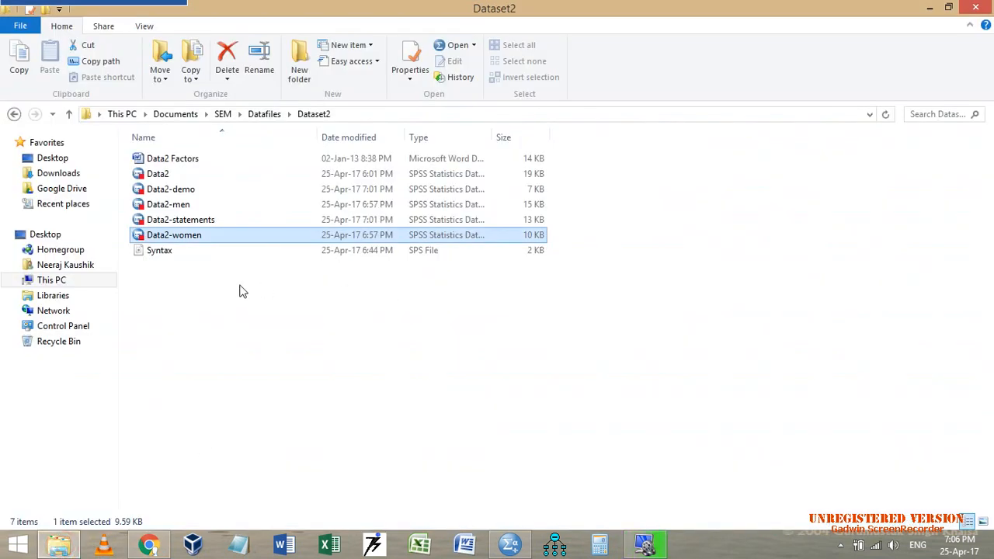
pyautogui.click(186, 189)
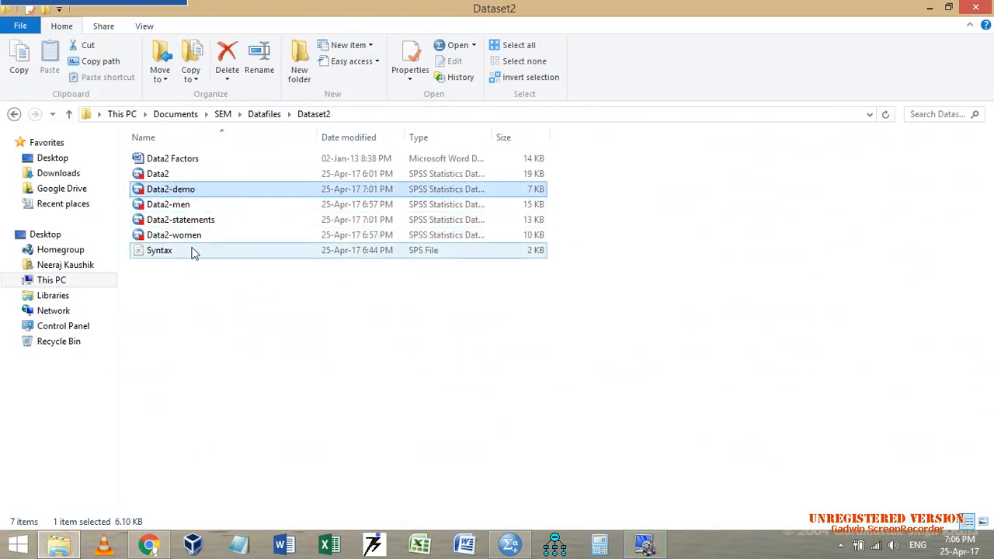
pyautogui.click(206, 220)
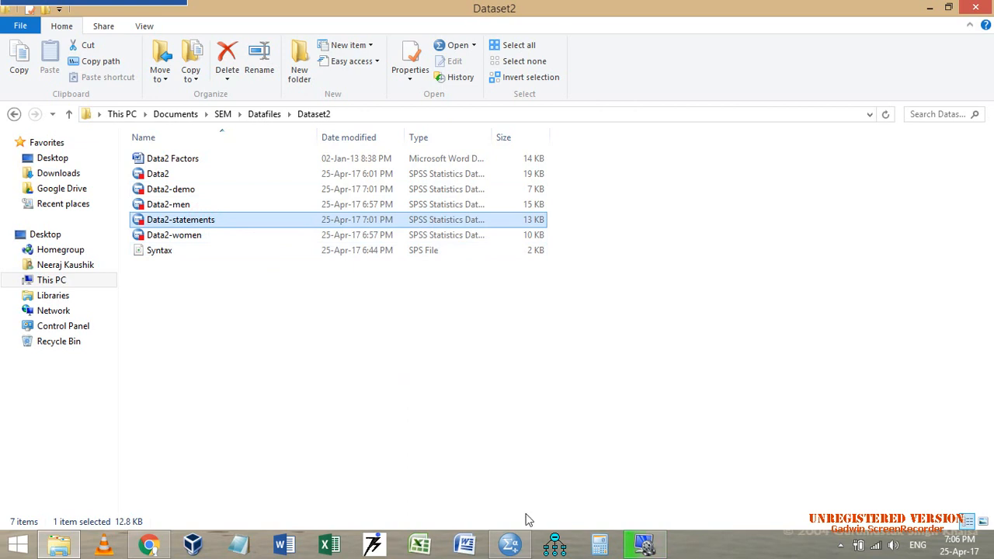
# Step: Open the Data2-demo file from the Dataset2 folder in SPSS Statistics and look over its demographic variables
pyautogui.doubleClick(206, 189)
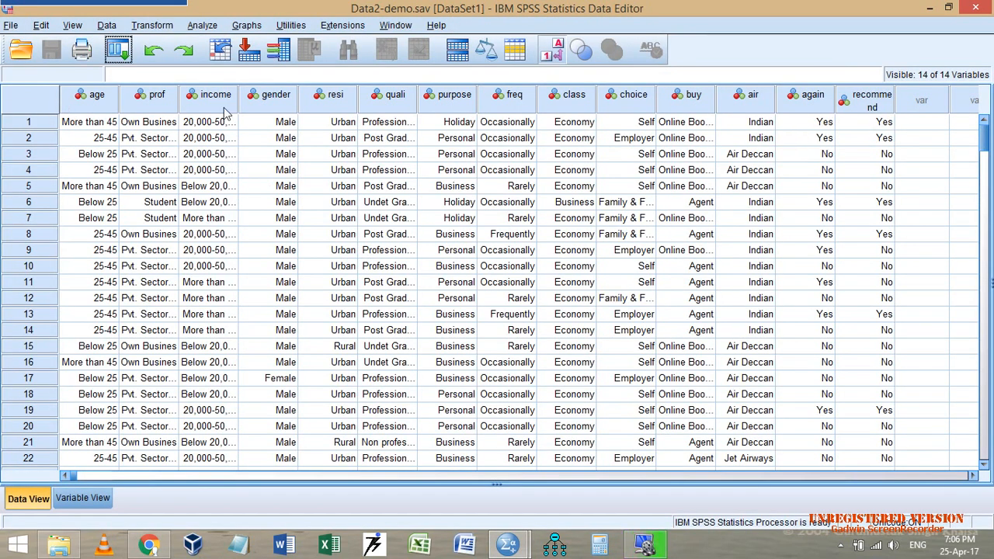
pyautogui.moveTo(983, 135)
pyautogui.mouseDown()
pyautogui.moveTo(986, 436)
pyautogui.moveTo(984, 148)
pyautogui.mouseUp()
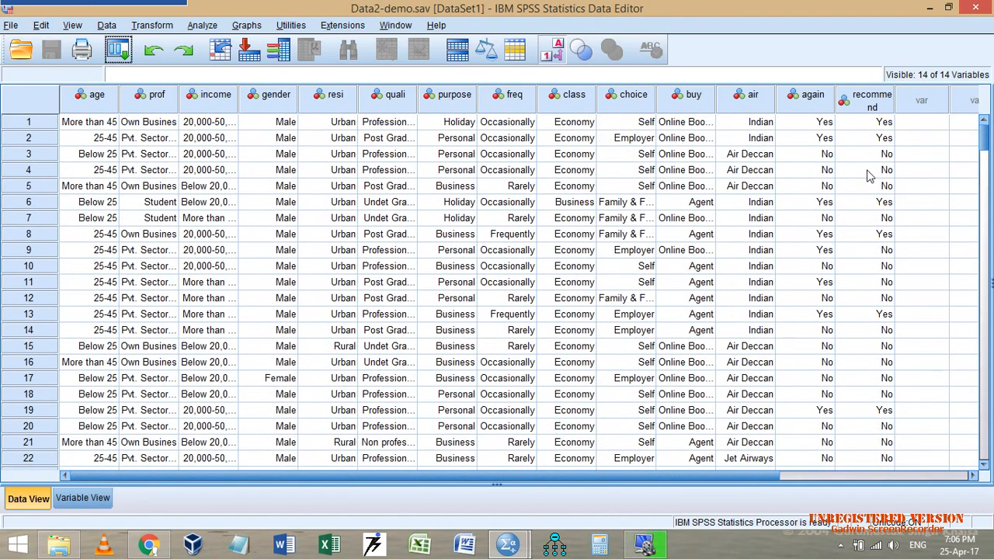
pyautogui.click(101, 27)
pyautogui.moveTo(196, 267)
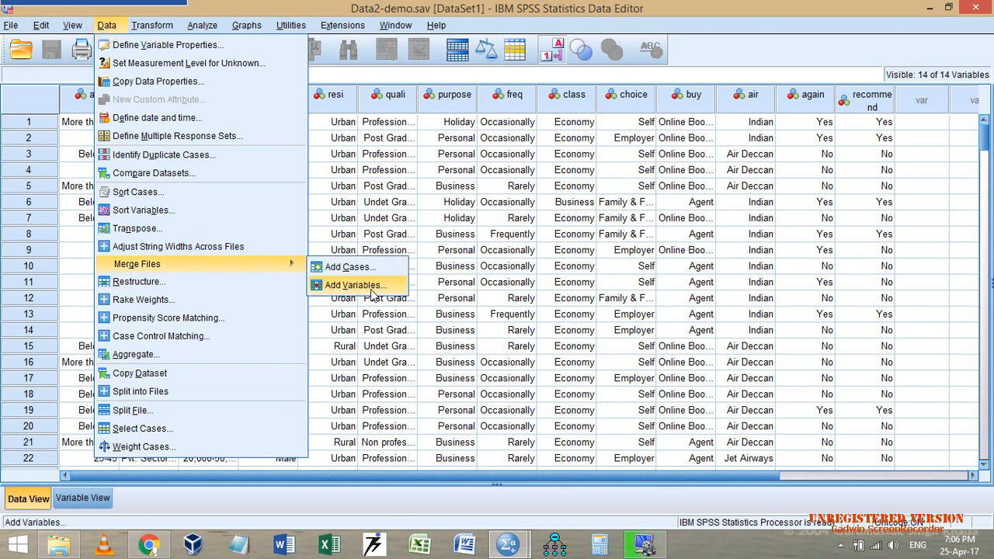
pyautogui.click(643, 252)
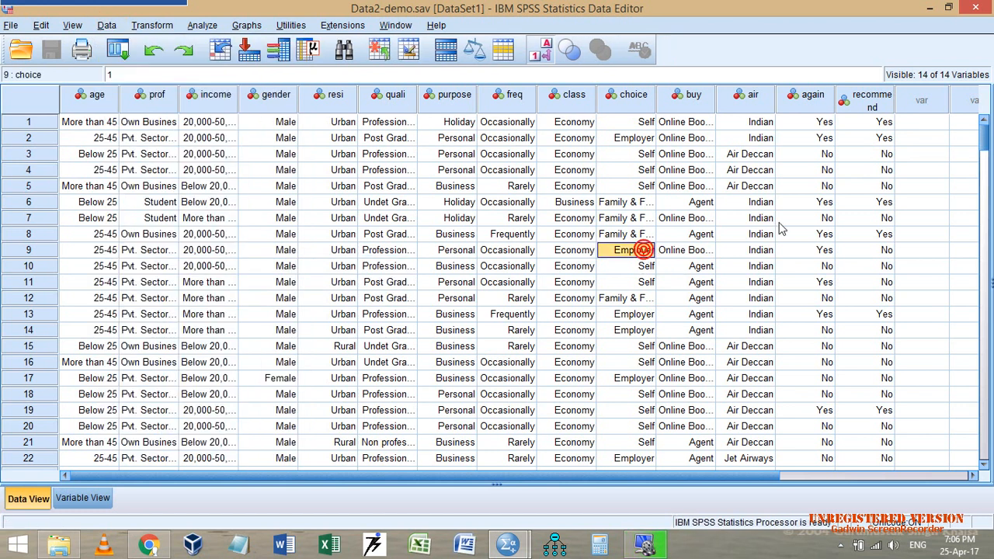
pyautogui.click(14, 26)
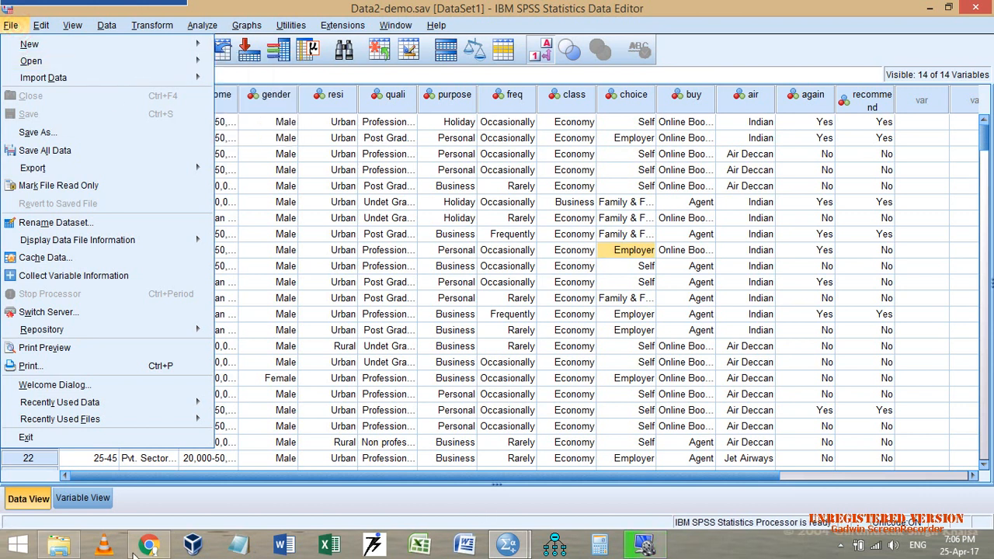
# Step: Open the Data2-statements file from the Dataset2 folder as a second dataset, and return to the Data2-demo dataset
pyautogui.click(59, 545)
pyautogui.click(195, 221)
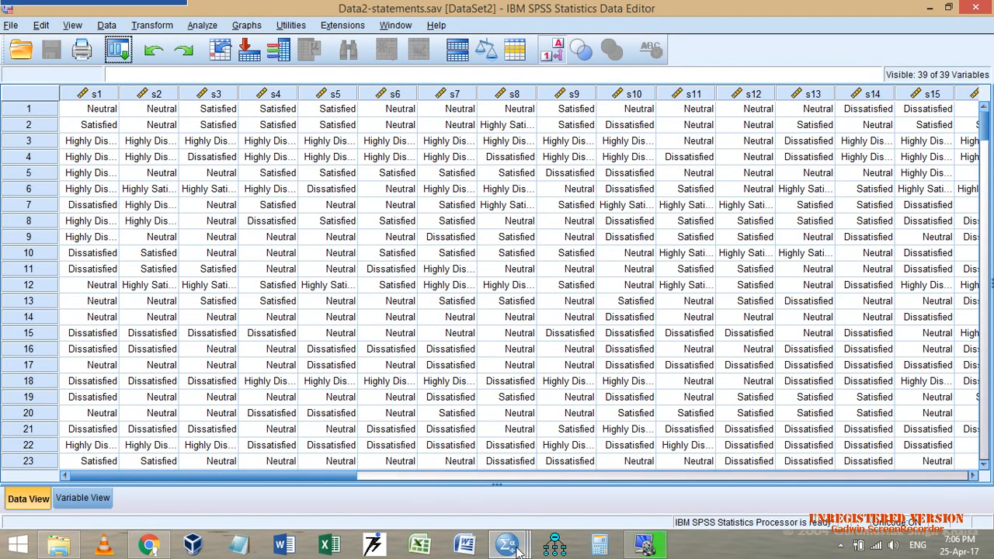
pyautogui.moveTo(506, 545)
pyautogui.click(523, 461)
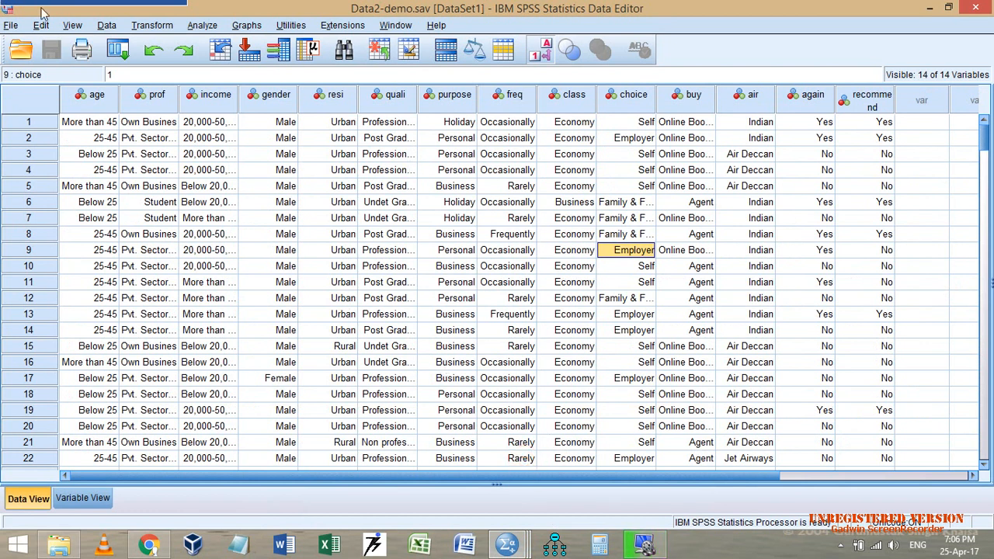
# Step: Start an Add Variables merge on Data2-demo with the open dataset Data2-statements.sav as source, and continue to the variable selection
pyautogui.click(105, 26)
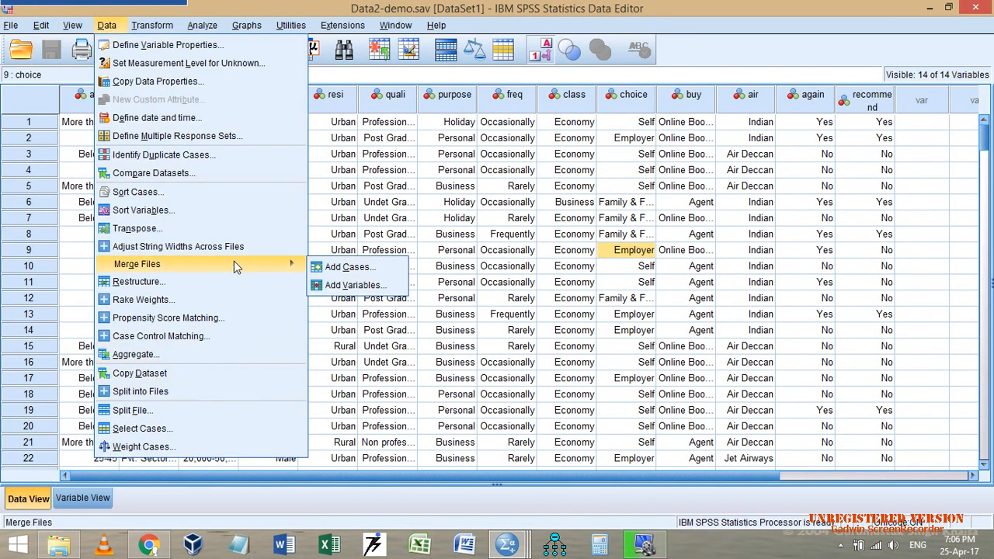
pyautogui.click(371, 285)
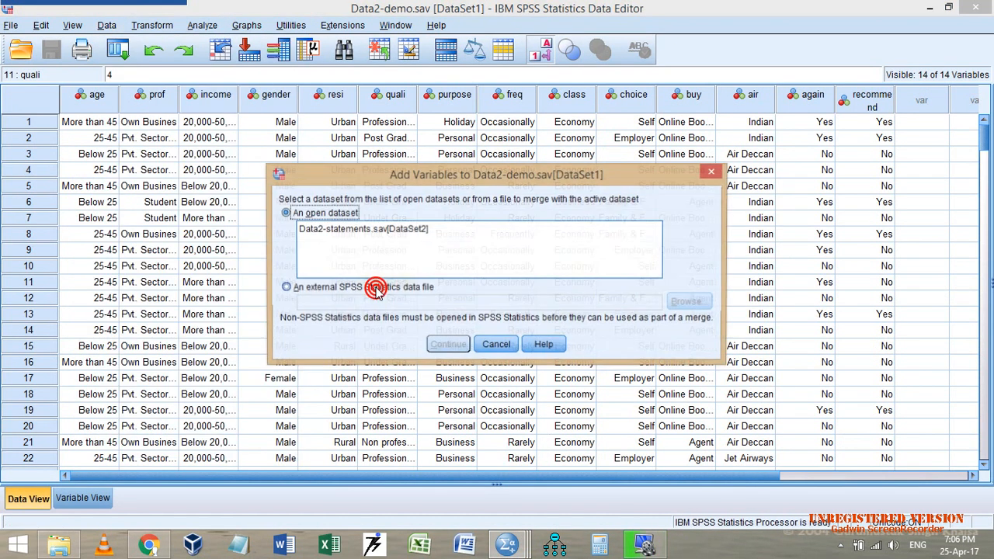
pyautogui.click(326, 230)
pyautogui.click(442, 346)
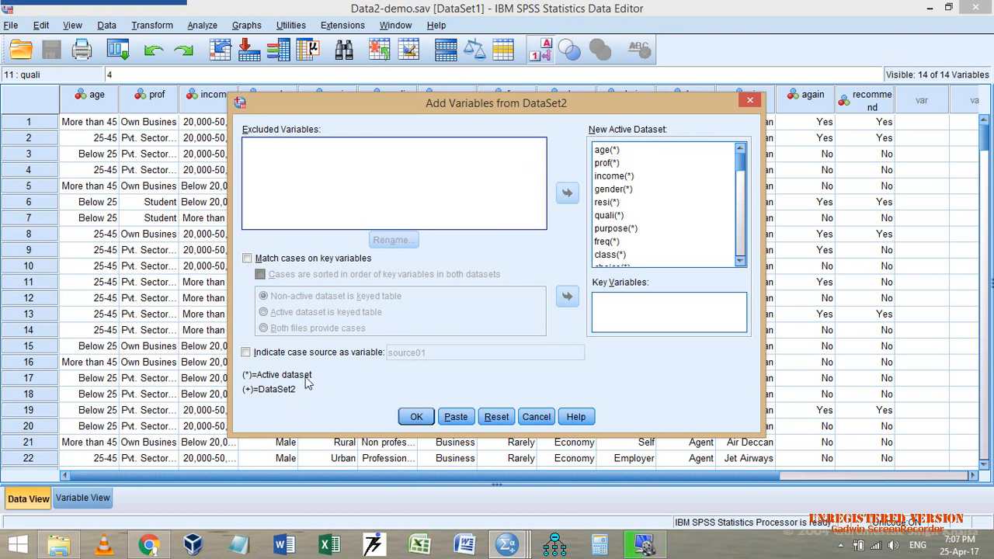
# Step: Review the New Active Dataset list through s39, and run the Add Variables merge with all listed variables and no key variables
pyautogui.scroll(-3, 657, 197)
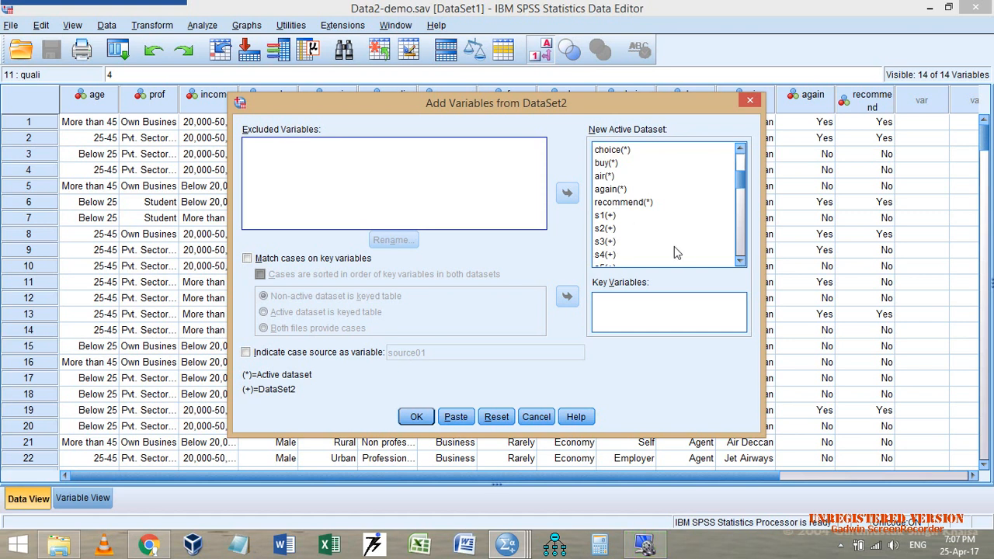
pyautogui.scroll(-11, 637, 209)
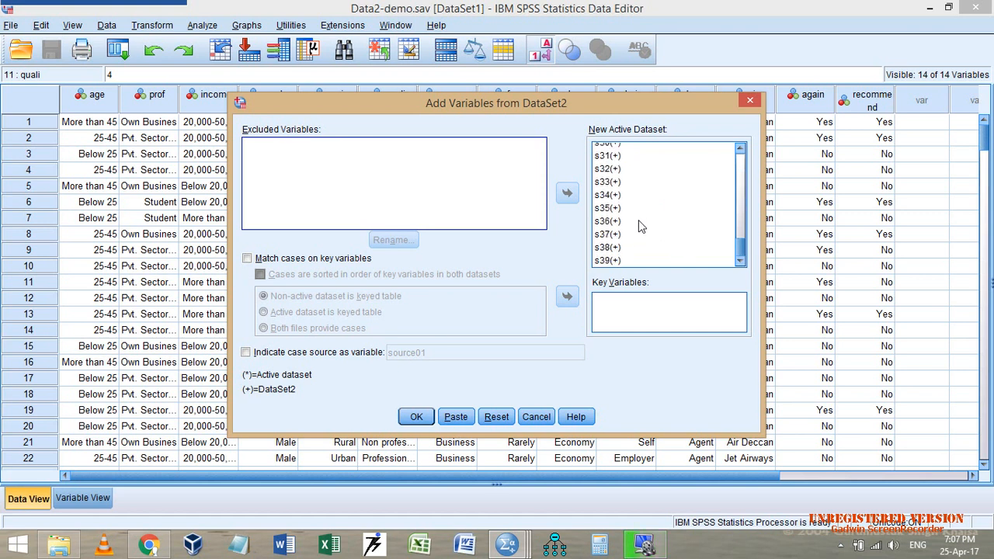
pyautogui.click(416, 416)
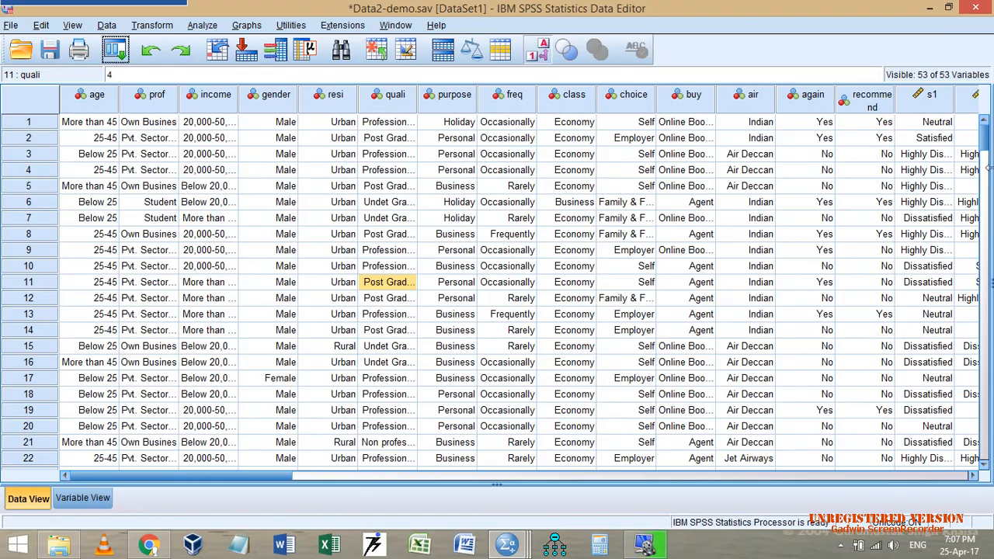
pyautogui.moveTo(264, 476); pyautogui.dragTo(202, 484)
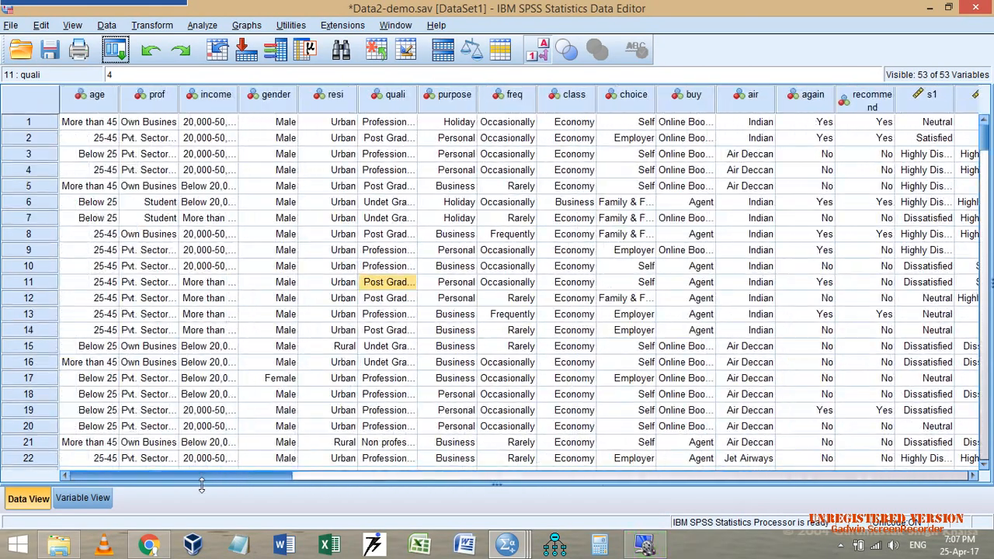
# Step: Close the merged Data2-demo dataset, the Data2-statements dataset and the output document without saving them
pyautogui.click(973, 9)
pyautogui.click(490, 308)
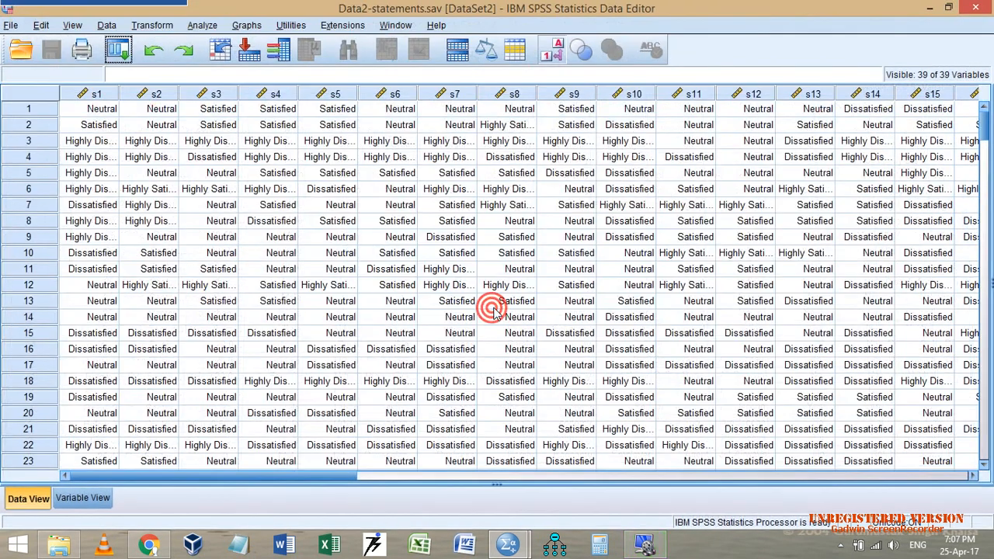
pyautogui.click(975, 7)
pyautogui.click(975, 7)
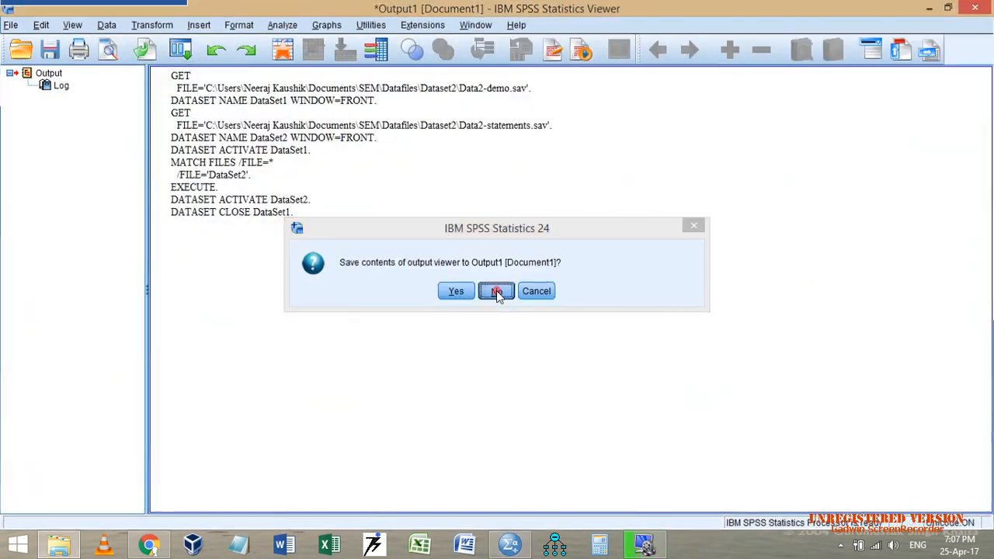
pyautogui.click(497, 291)
pyautogui.click(224, 347)
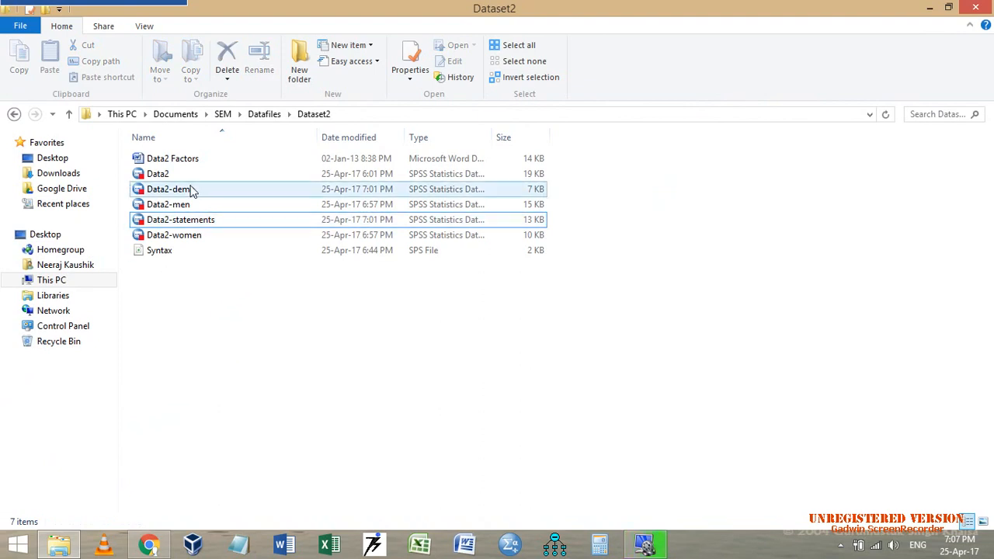